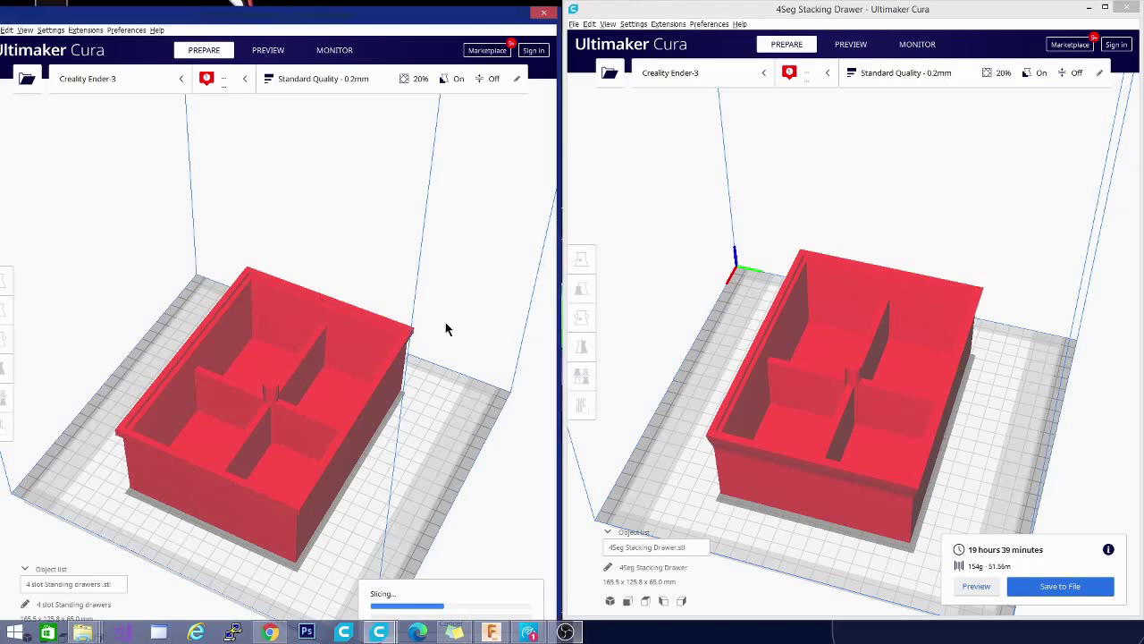
# - Orbit both drawers to low side views while the original finishes slicing at 1 day 3 hours 31 minutes, 212 g
pyautogui.moveTo(450, 277); pyautogui.dragTo(434, 327, button='right')
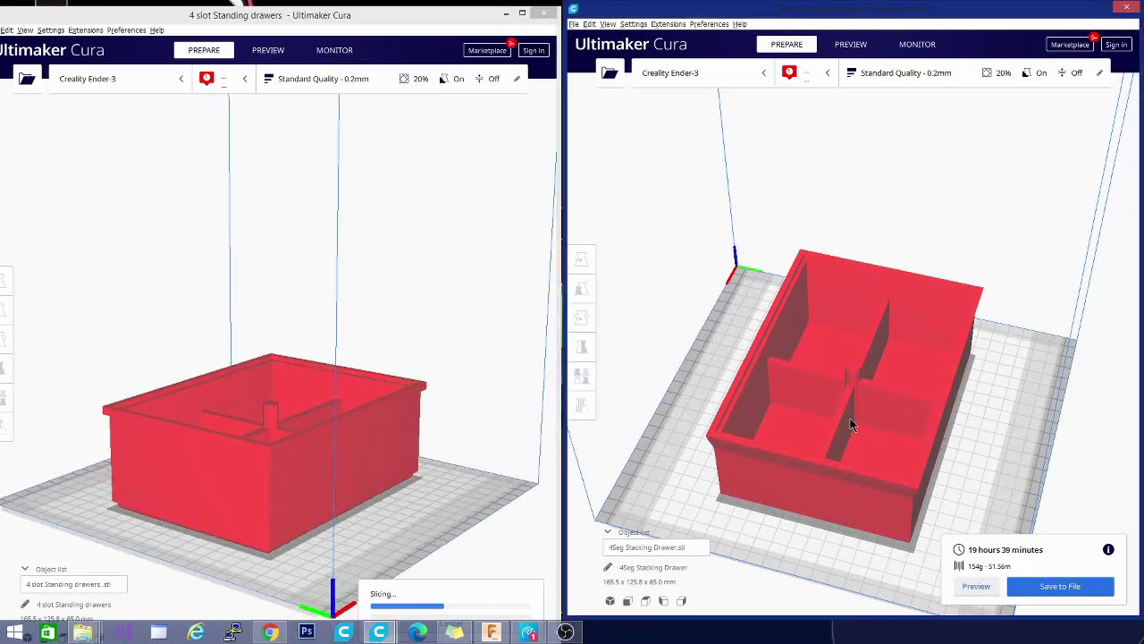
pyautogui.moveTo(851, 425); pyautogui.dragTo(784, 349, button='right')
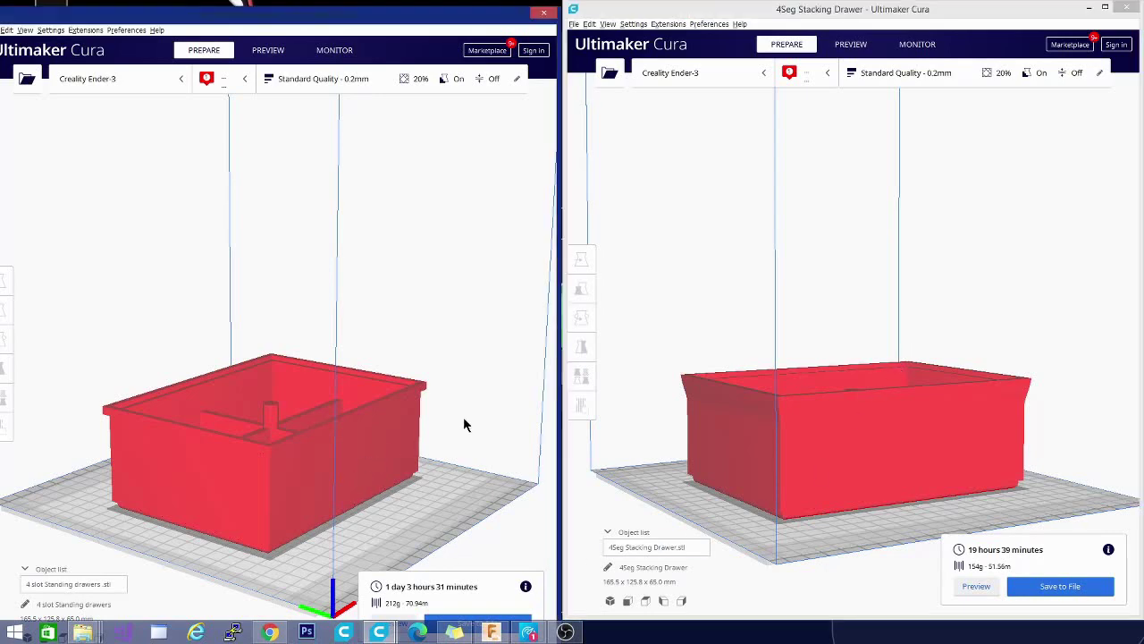
# - Turn the original drawer front-on and view the stacking drawer's four compartments from low and top angles
pyautogui.moveTo(463, 416); pyautogui.dragTo(387, 432, button='right')
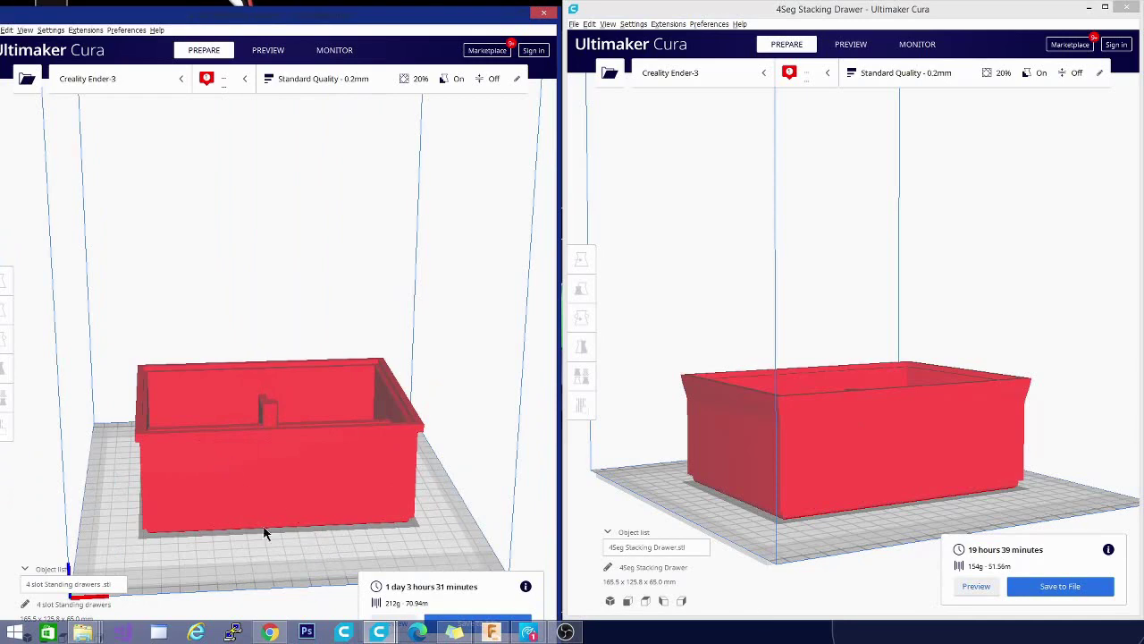
pyautogui.moveTo(324, 531); pyautogui.dragTo(383, 370, button='right')
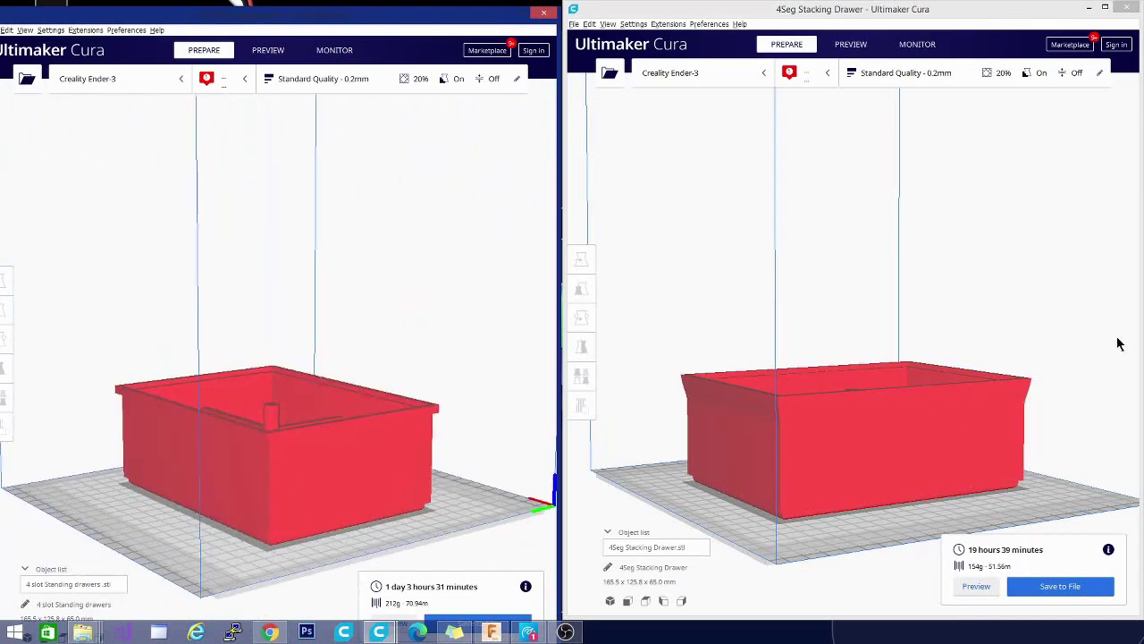
pyautogui.moveTo(1119, 342); pyautogui.dragTo(831, 286, button='right')
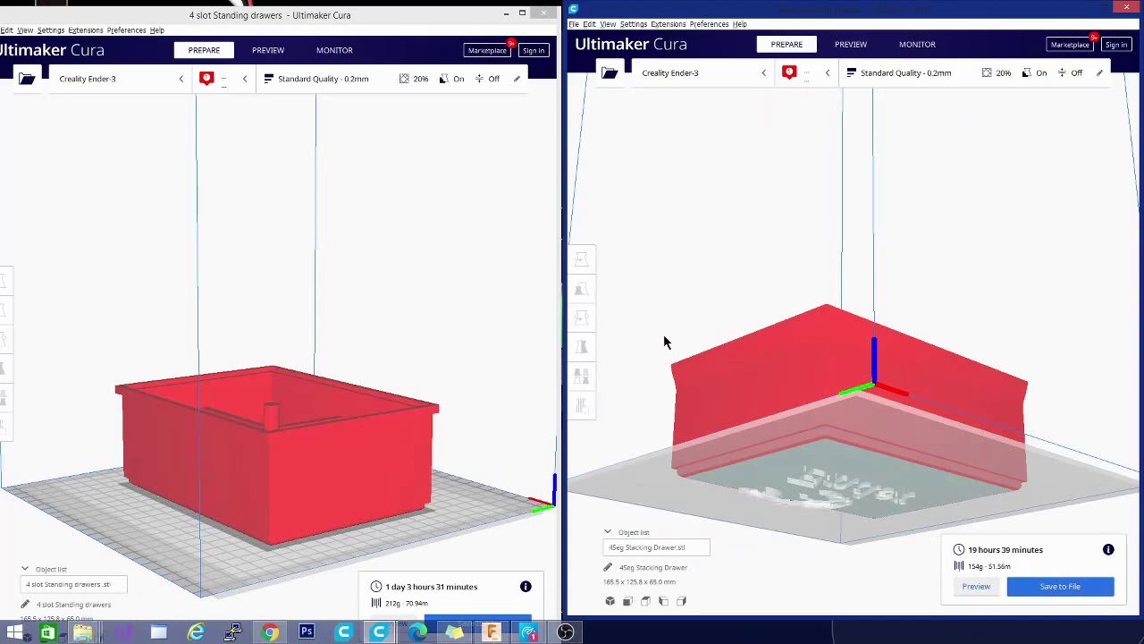
pyautogui.moveTo(706, 167); pyautogui.dragTo(907, 480, button='right')
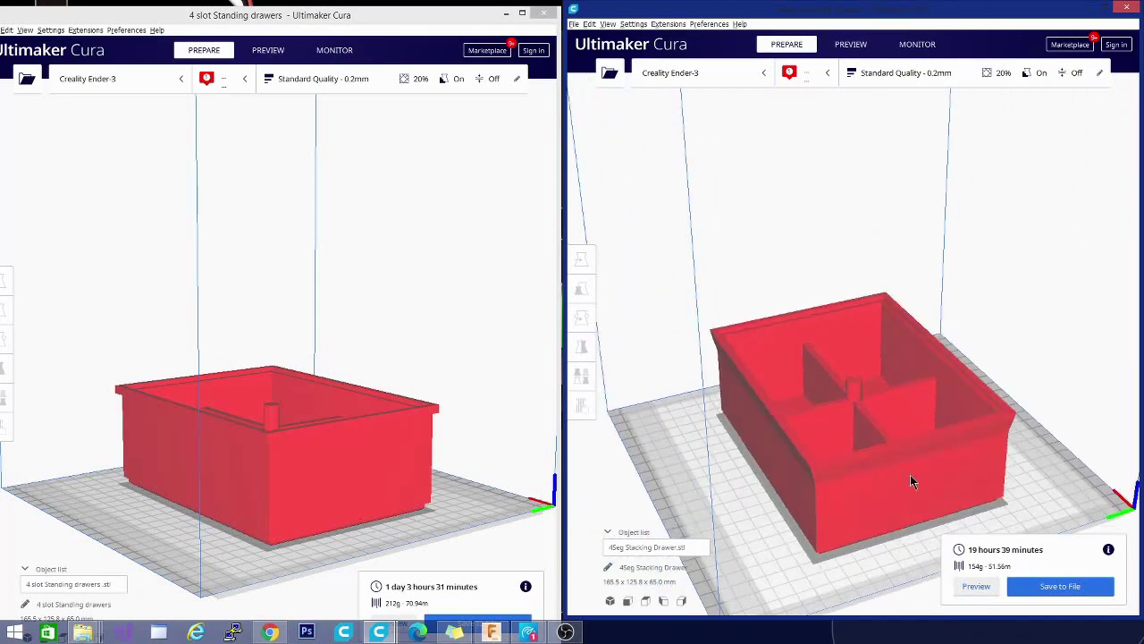
pyautogui.moveTo(812, 297); pyautogui.dragTo(796, 210, button='right')
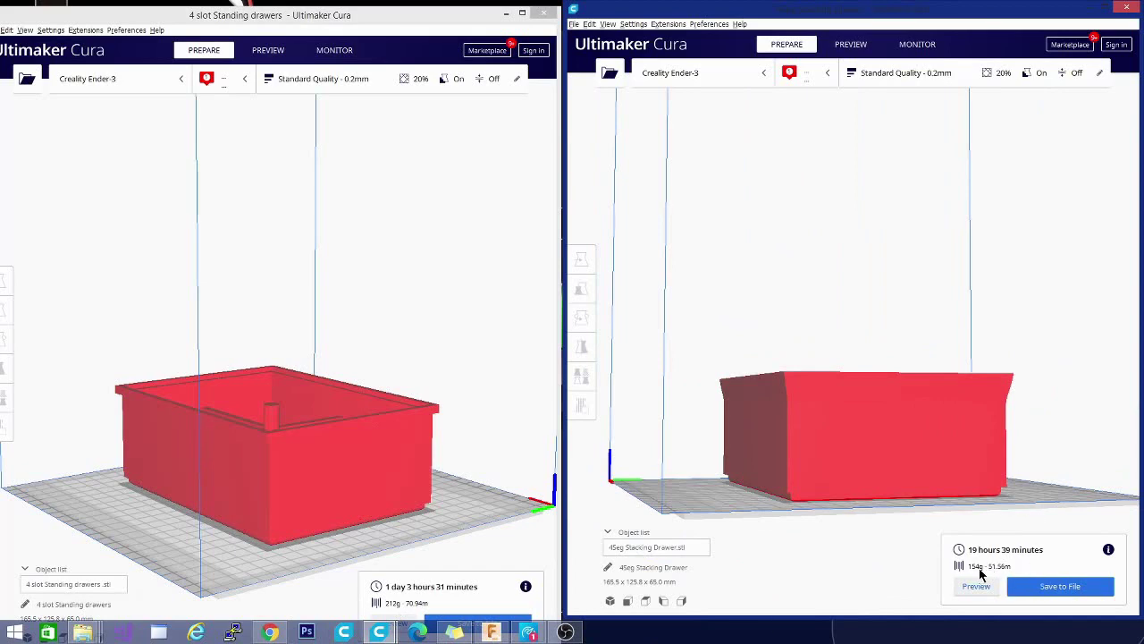
pyautogui.moveTo(972, 307); pyautogui.dragTo(929, 220, button='right')
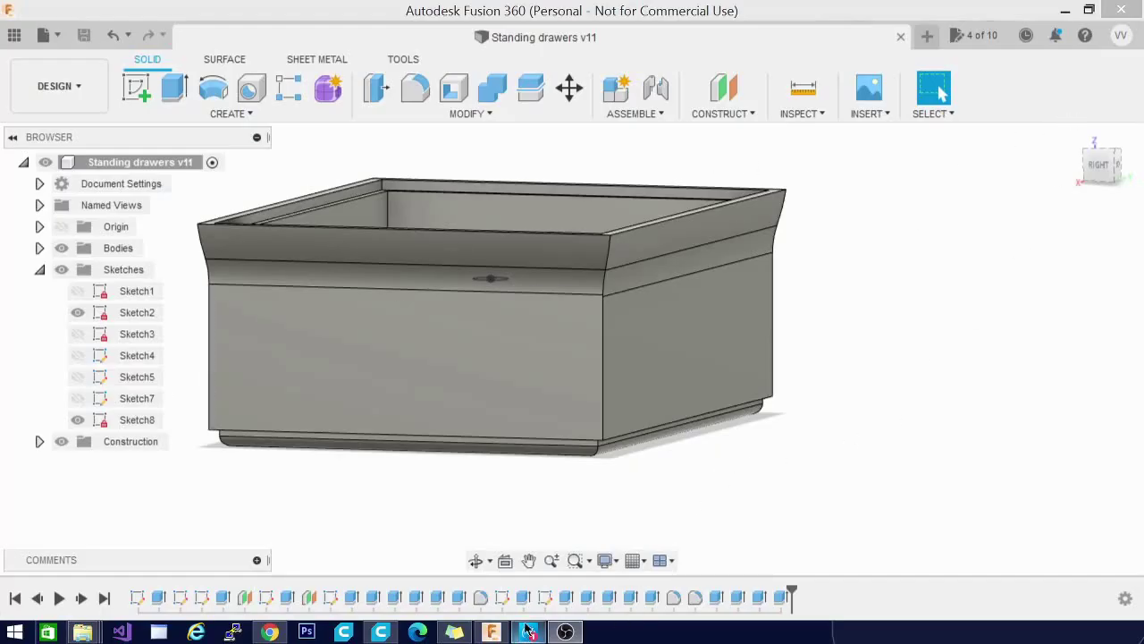
# - Compare the Fillet2 and Fillet3 bands, delete Fillet3 from the timeline, then bring up Fillet2's options
pyautogui.click(695, 598)
pyautogui.moveTo(1098, 159); pyautogui.dragTo(1105, 165)
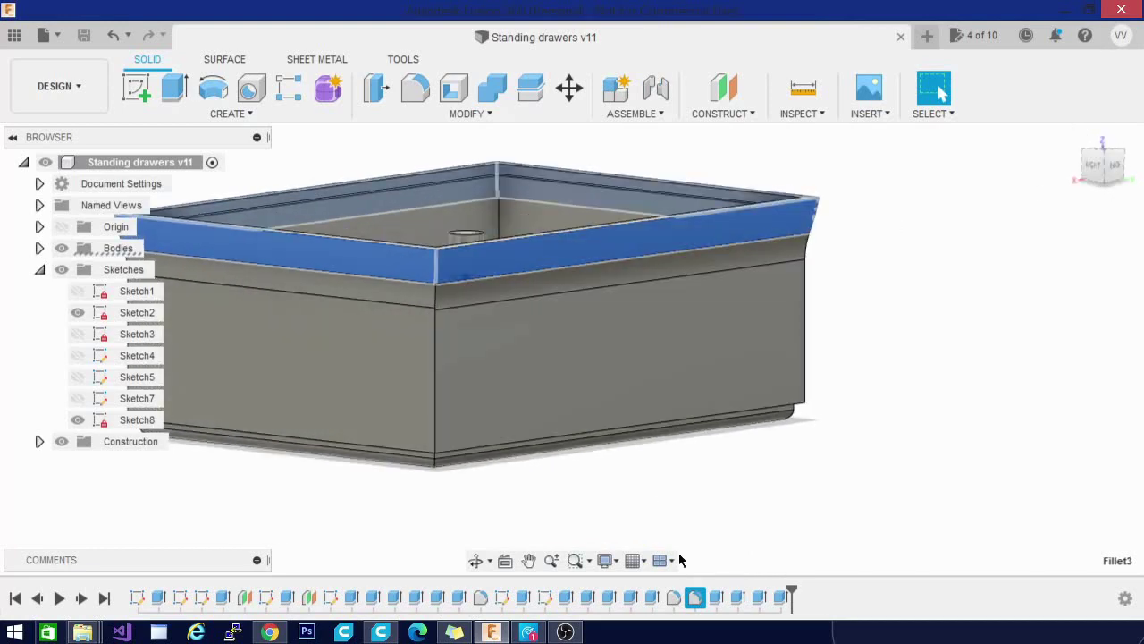
pyautogui.click(673, 598)
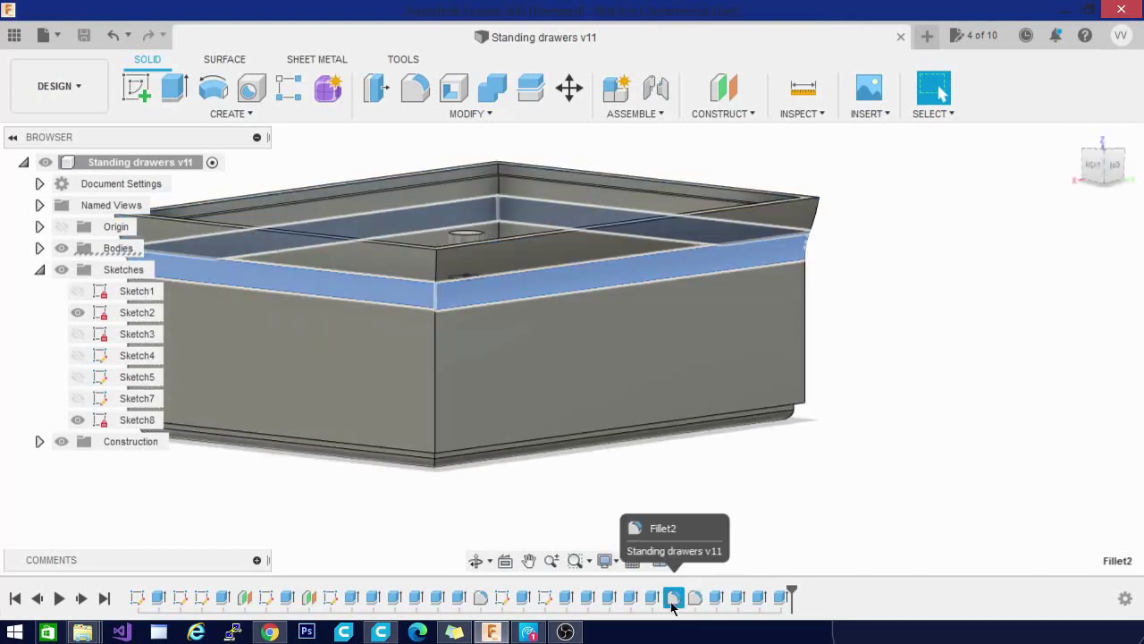
pyautogui.click(696, 598)
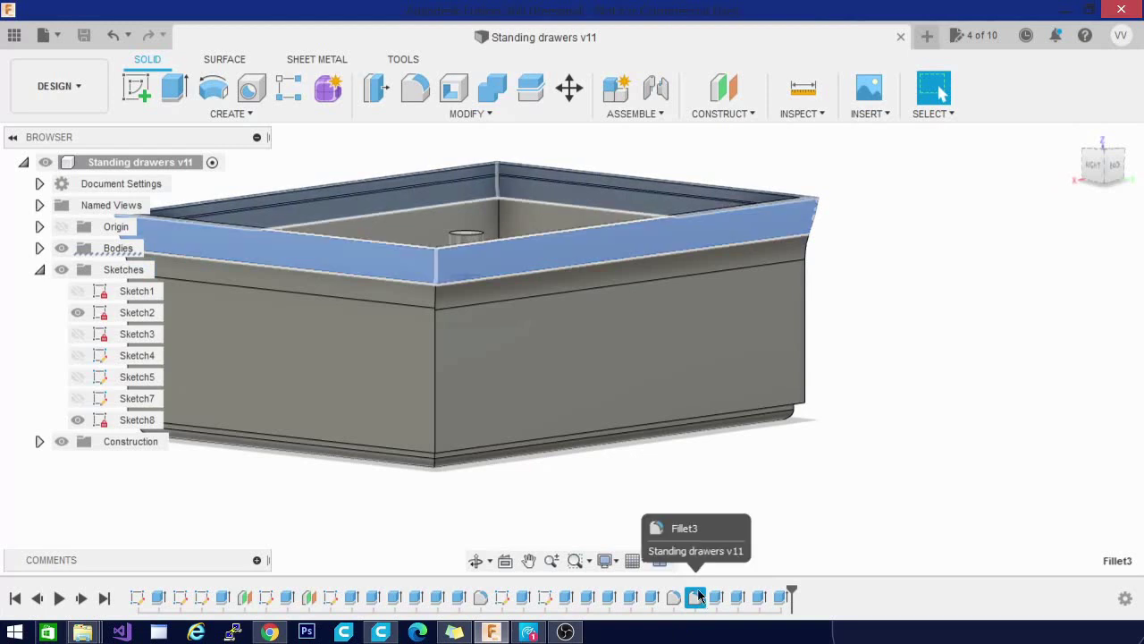
pyautogui.rightClick(698, 600)
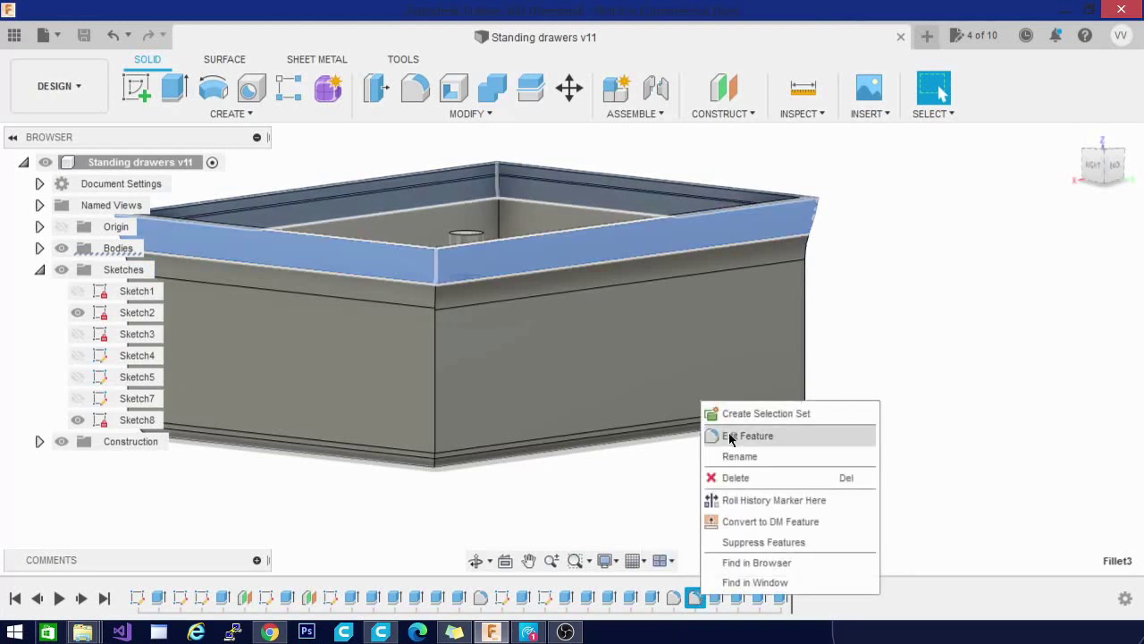
pyautogui.click(734, 477)
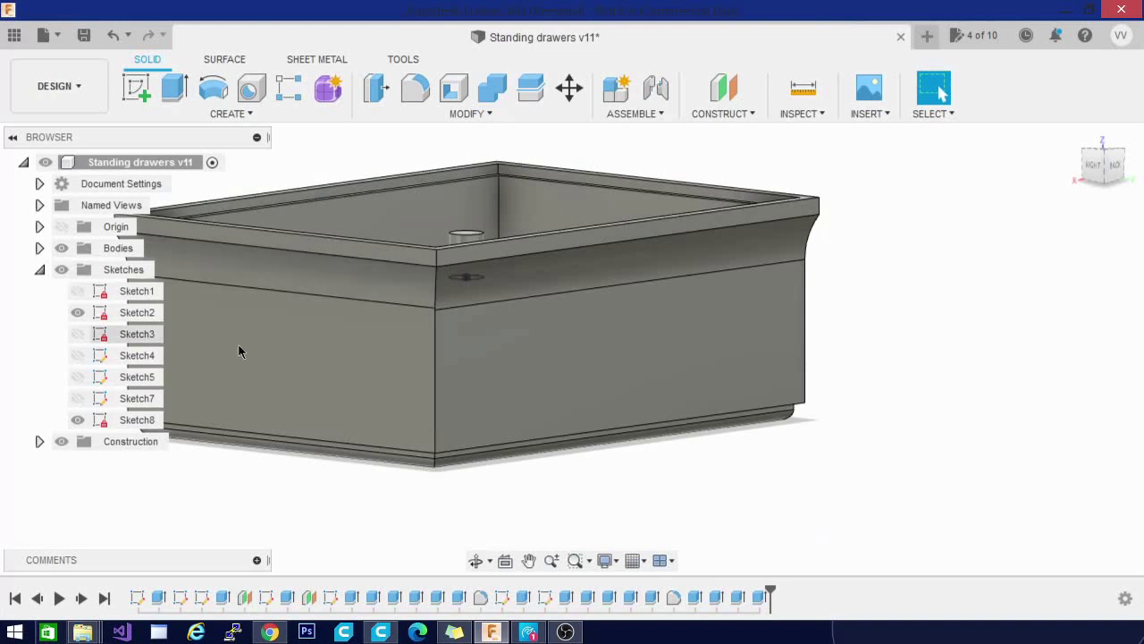
pyautogui.click(675, 598)
pyautogui.rightClick(676, 598)
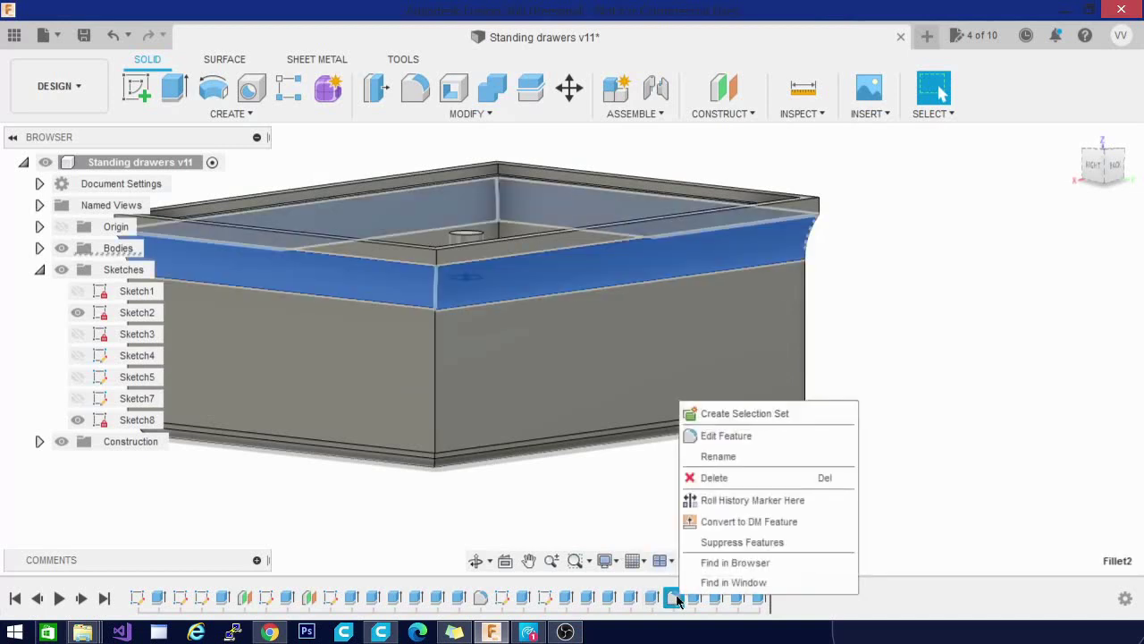
# - Edit the Fillet2 feature to a 15 mm radius on the upper edges
pyautogui.click(724, 434)
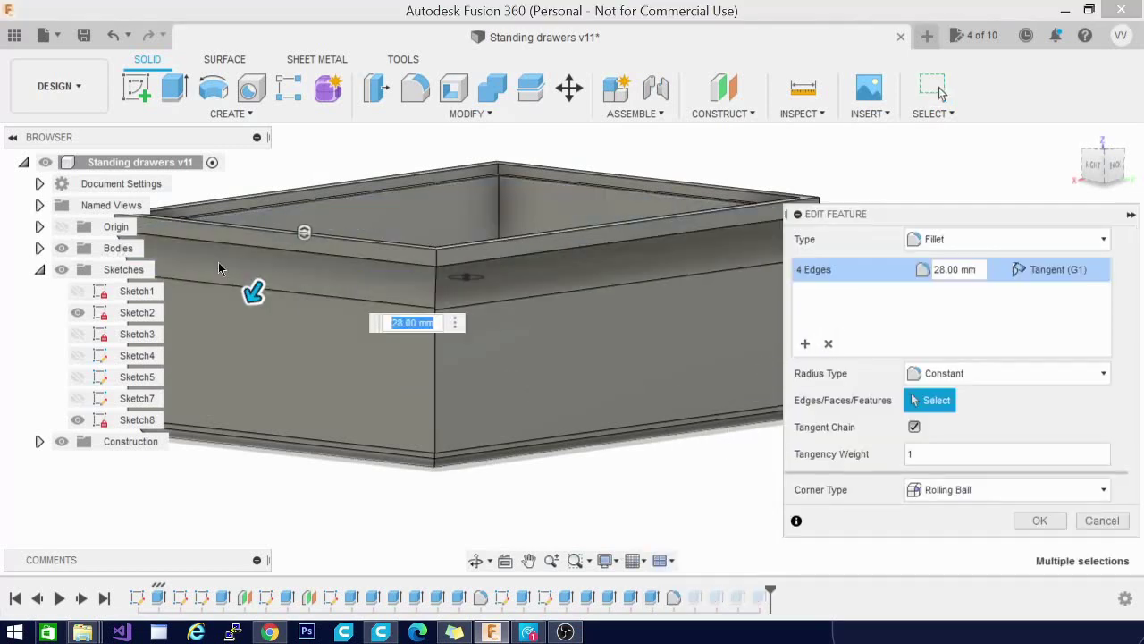
pyautogui.moveTo(252, 294)
pyautogui.mouseDown()
pyautogui.moveTo(264, 261)
pyautogui.moveTo(285, 269)
pyautogui.moveTo(259, 283)
pyautogui.moveTo(266, 256)
pyautogui.moveTo(245, 306)
pyautogui.moveTo(262, 279)
pyautogui.mouseUp()
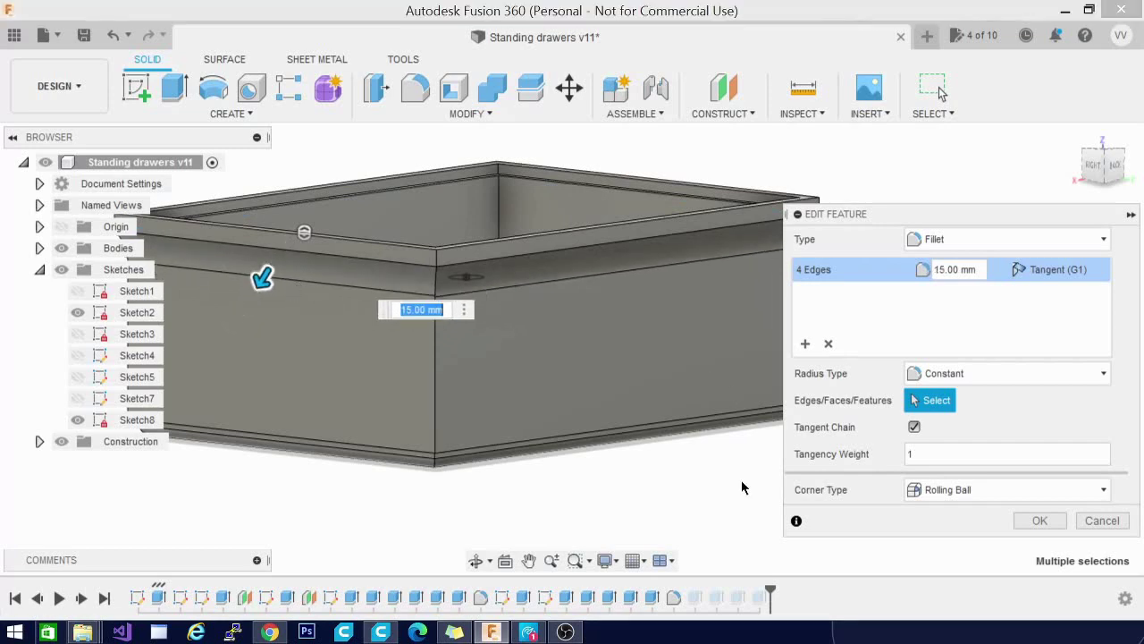
pyautogui.click(1039, 520)
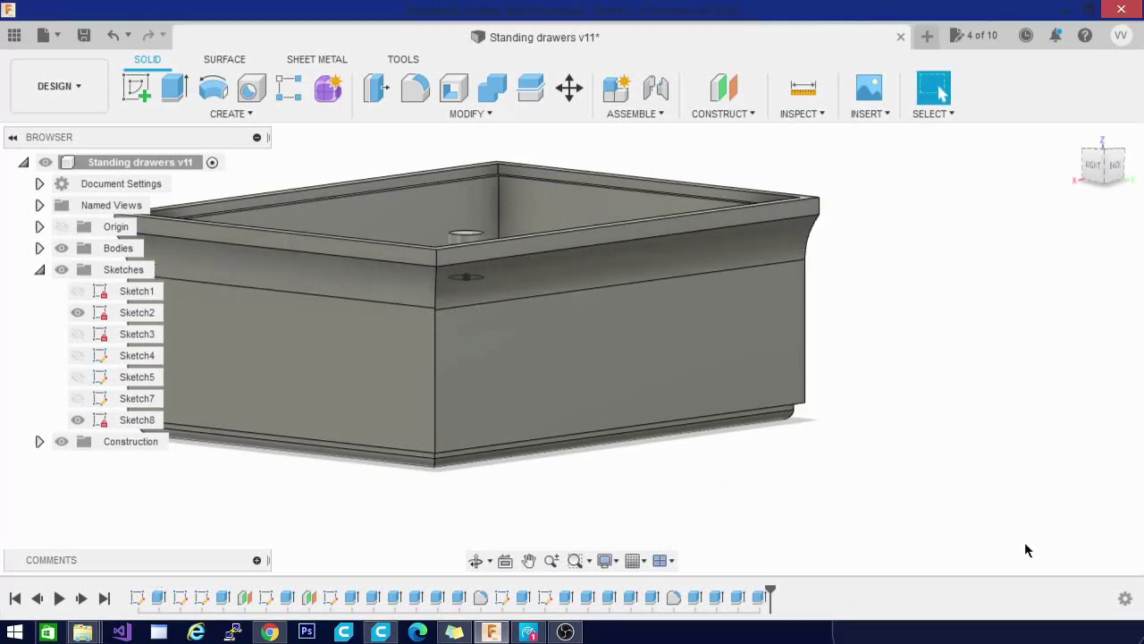
# - Inspect the reduced fillet from the left view and looking into the open box
pyautogui.keyDown('shift'); pyautogui.moveTo(1117, 170); pyautogui.dragTo(1104, 214, button='middle'); pyautogui.keyUp('shift')
pyautogui.click(1119, 168)
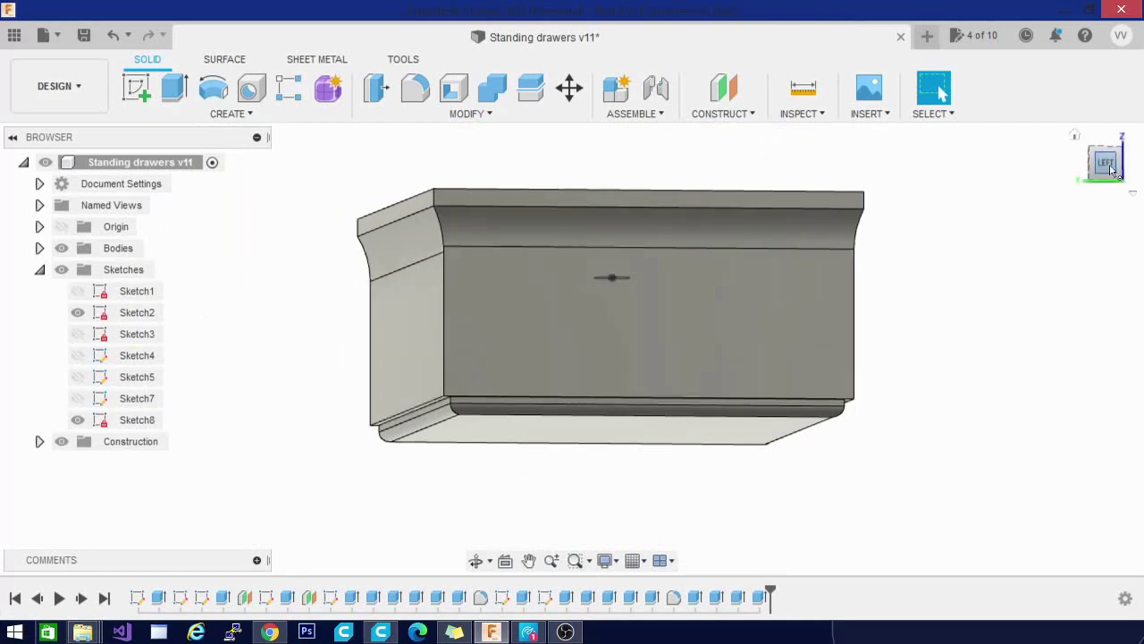
pyautogui.moveTo(1139, 159)
pyautogui.keyDown('shift'); pyautogui.mouseDown(button='middle')
pyautogui.moveTo(1109, 205)
pyautogui.moveTo(948, 219)
pyautogui.moveTo(929, 192)
pyautogui.moveTo(911, 223)
pyautogui.moveTo(865, 217)
pyautogui.mouseUp(button='middle'); pyautogui.keyUp('shift')
# - Show the sliced 4Seg Stacking Drawer's layer preview full-screen, orbiting to view the compartments from above
pyautogui.click(383, 631)
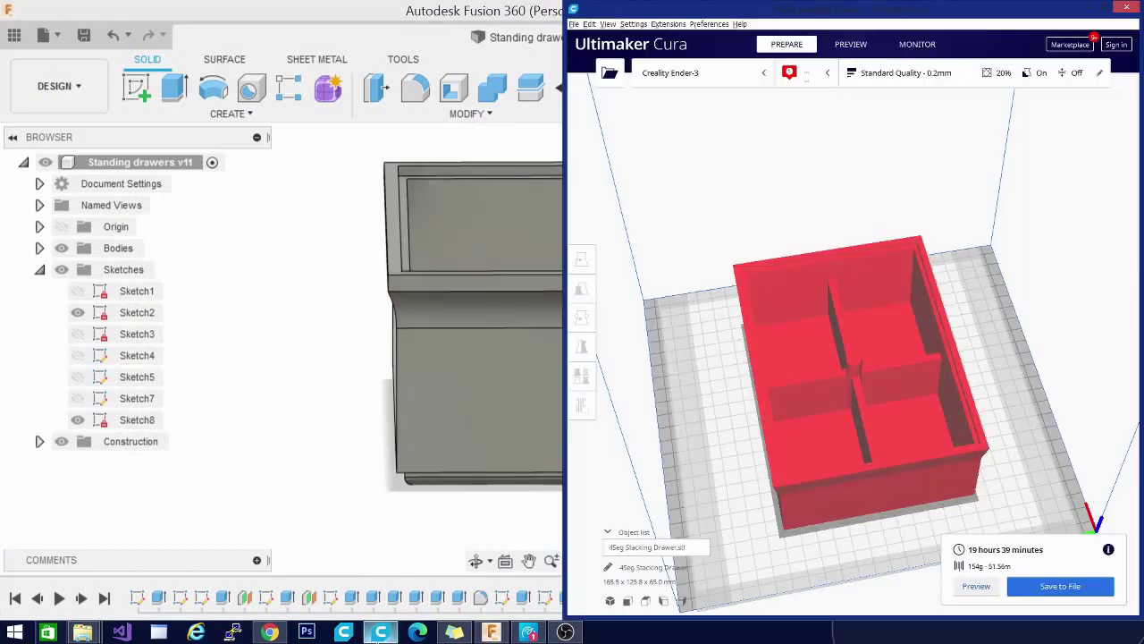
pyautogui.click(1089, 7)
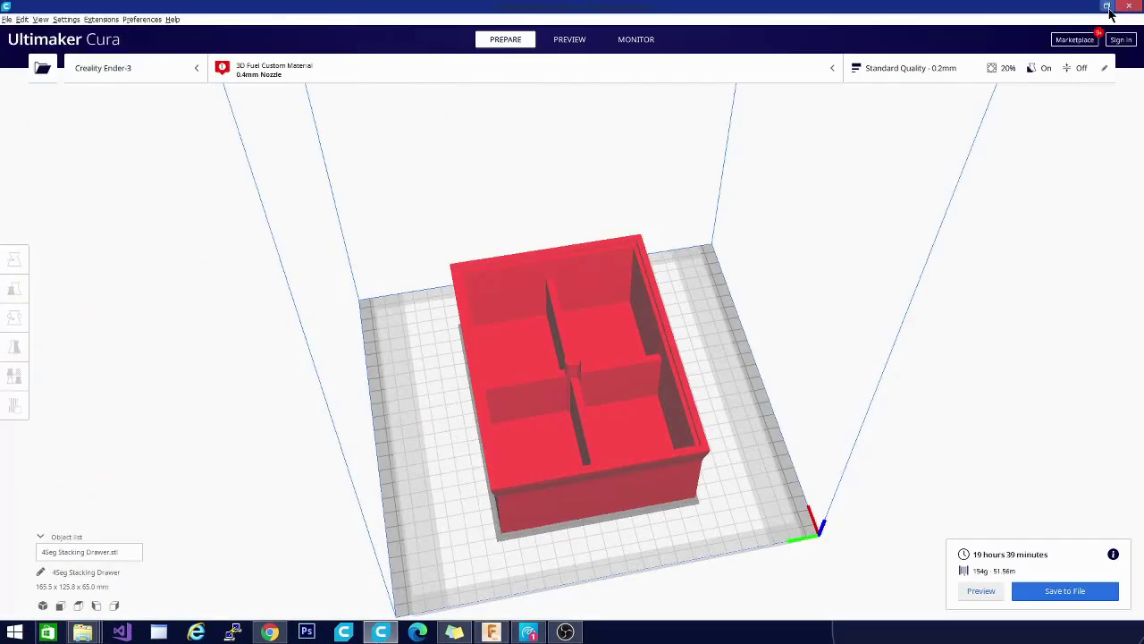
pyautogui.click(558, 39)
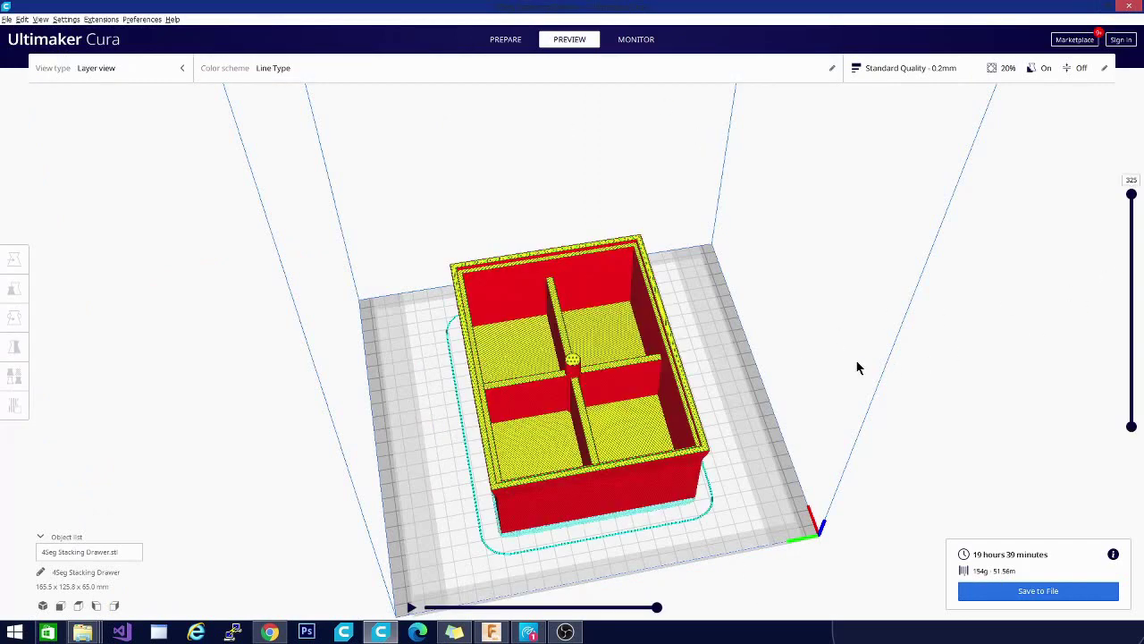
pyautogui.moveTo(856, 366); pyautogui.dragTo(694, 286, button='right')
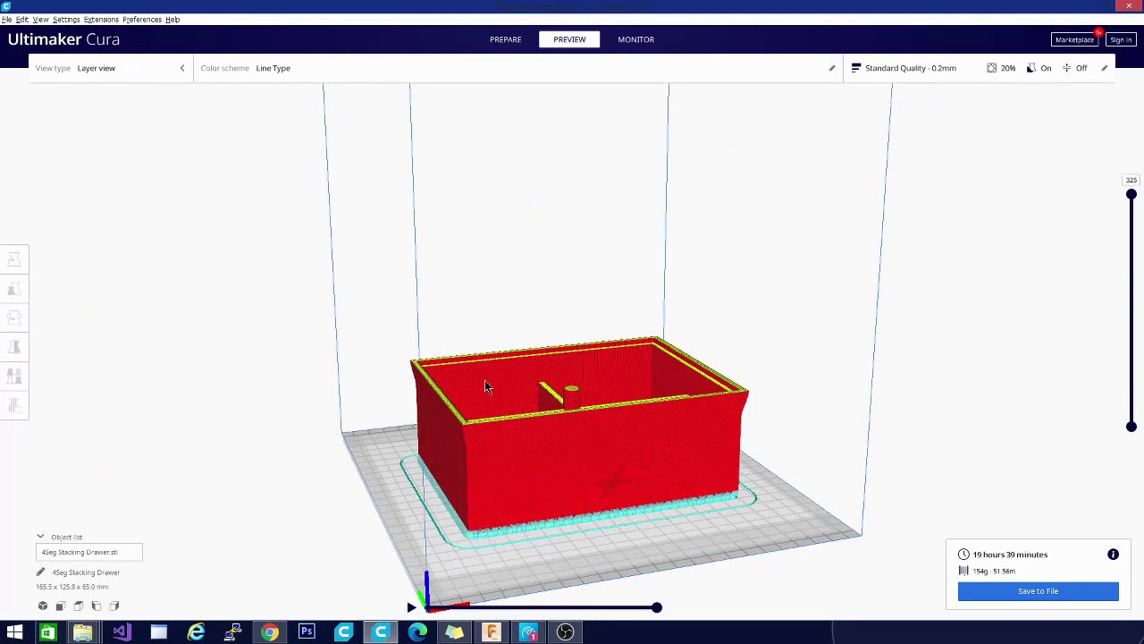
pyautogui.moveTo(689, 438); pyautogui.dragTo(537, 378, button='right')
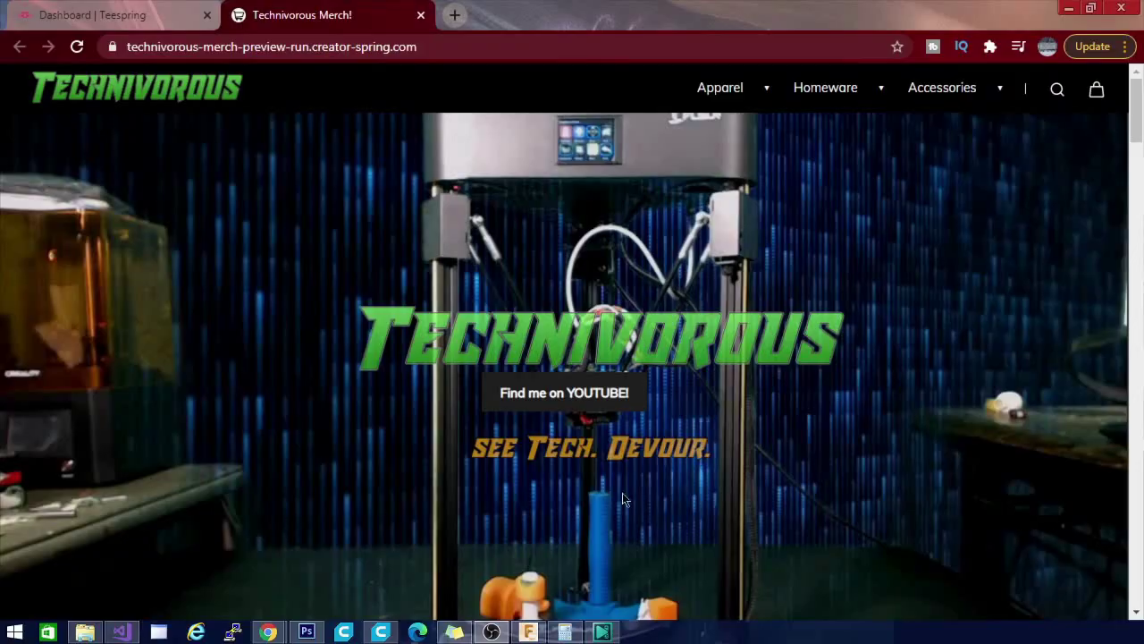
# - Scroll down to the featured products grid and bring up a product listing's link options
pyautogui.scroll(-8, 830, 286)
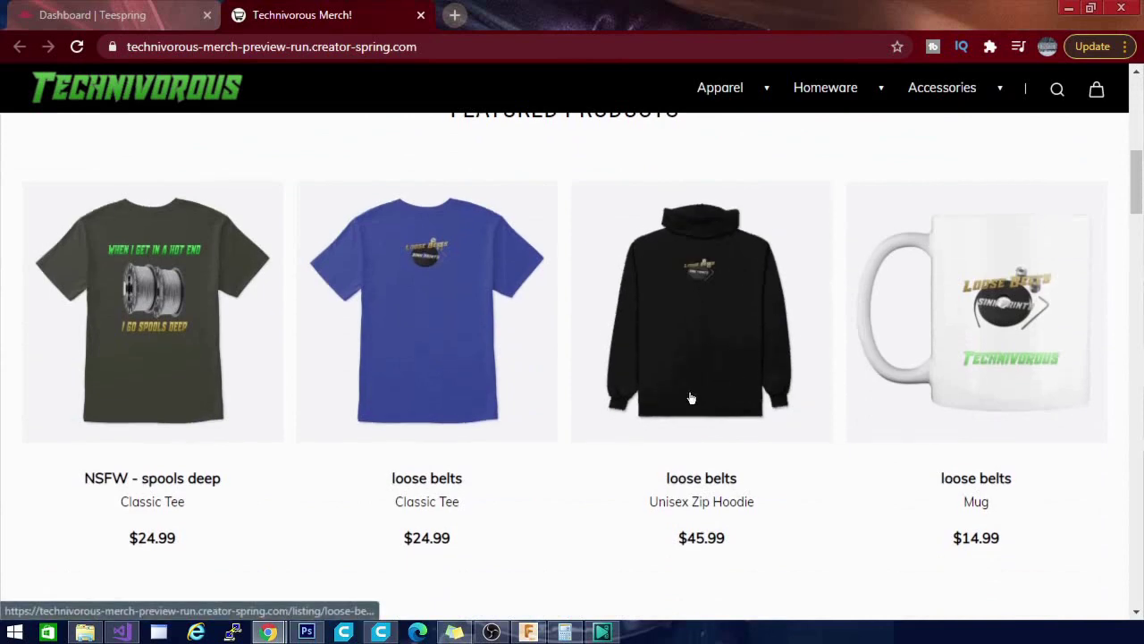
pyautogui.scroll(-3, 691, 398)
pyautogui.scroll(-3, 691, 398)
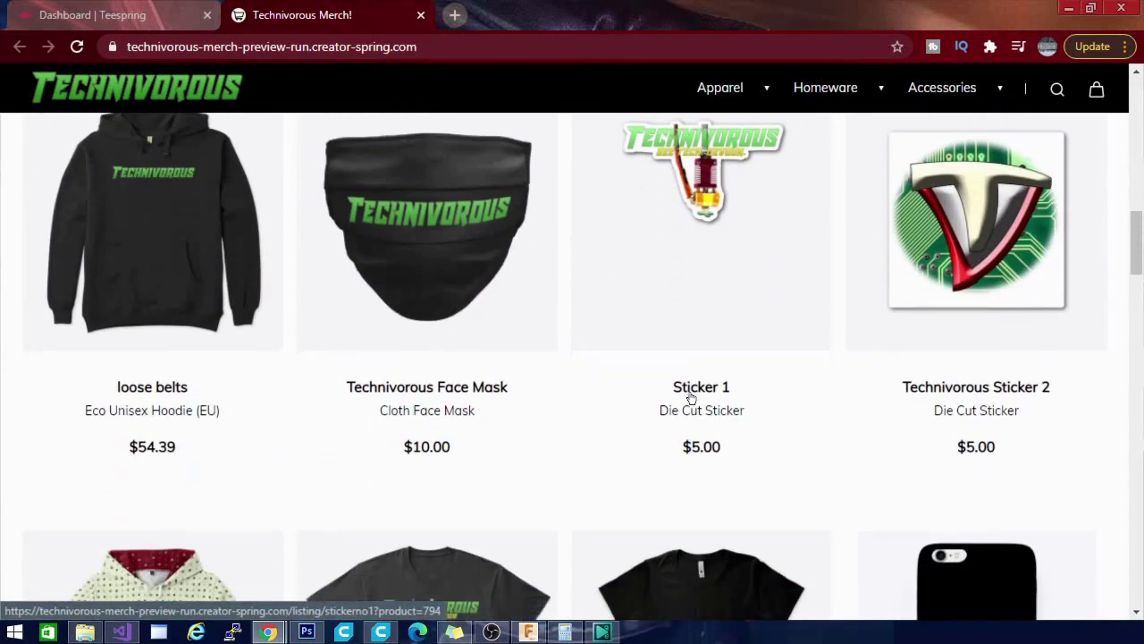
pyautogui.rightClick(690, 398)
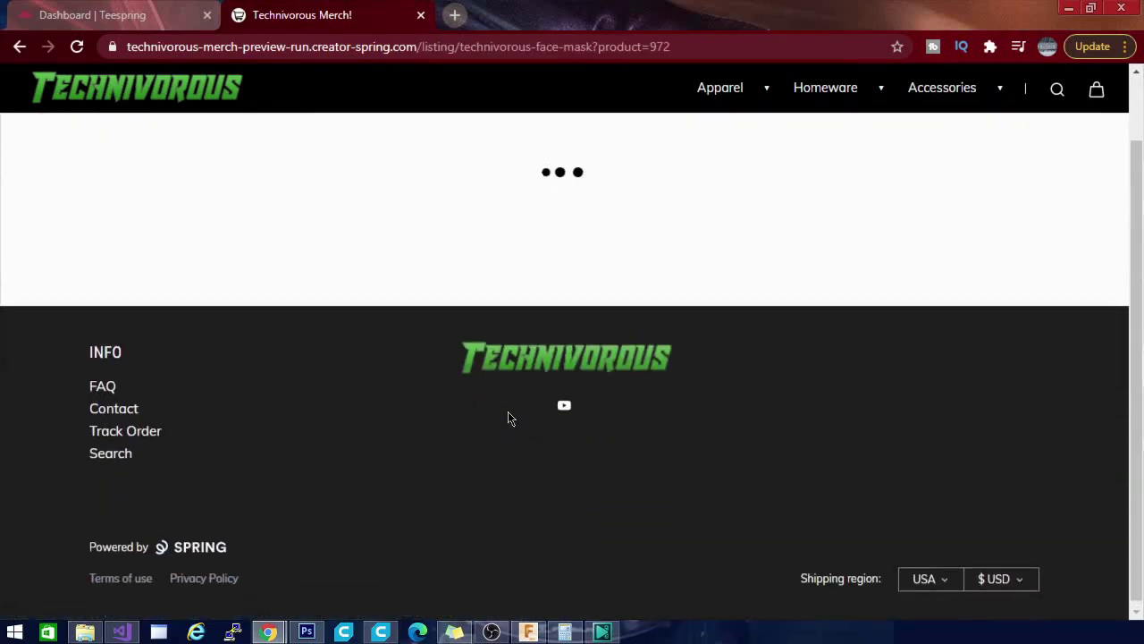